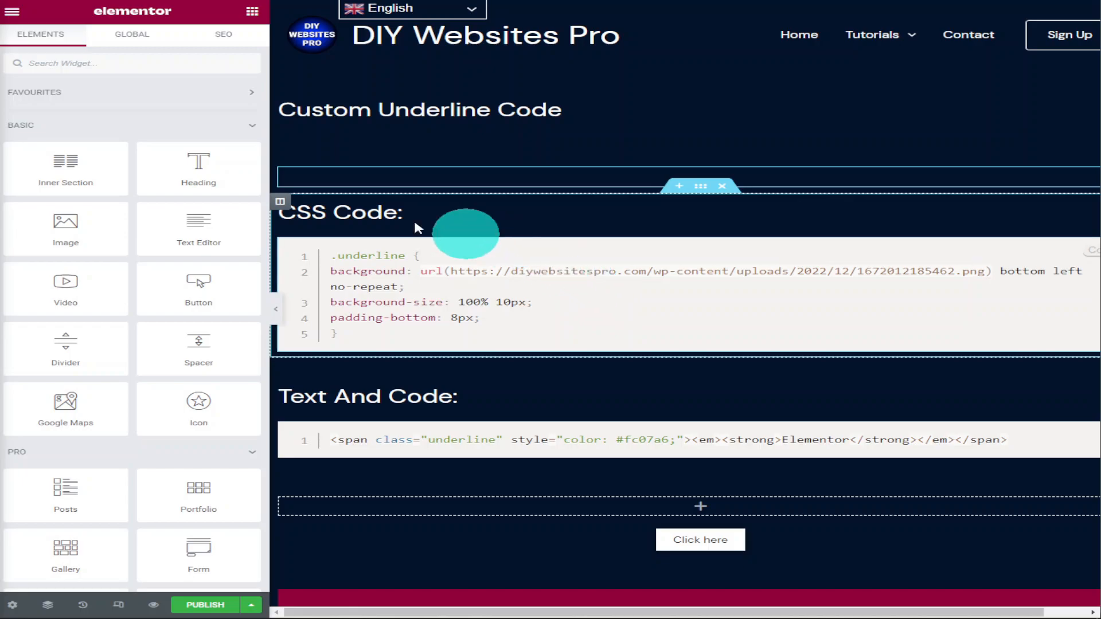
Step: Add a Heading widget above the CSS Code section and set its title to "Add an underline to"
{"action": "left_click_drag", "start_coordinate": [177, 167], "coordinate": [459, 175]}
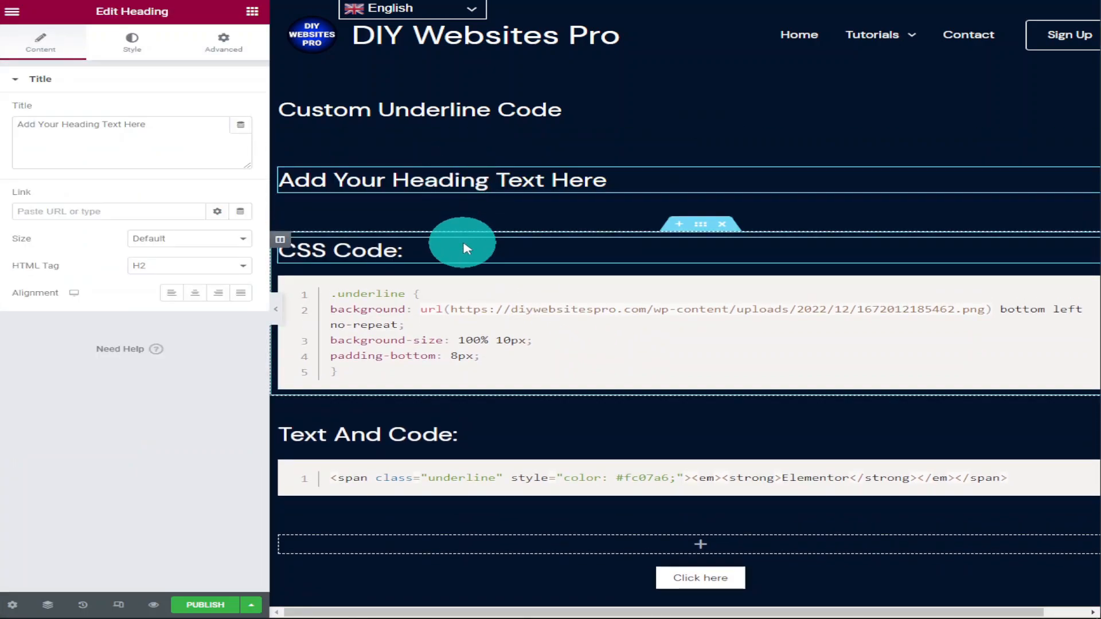
{"action": "left_click", "coordinate": [100, 134]}
{"action": "key", "text": "ctrl+a"}
{"action": "type", "text": "Add"}
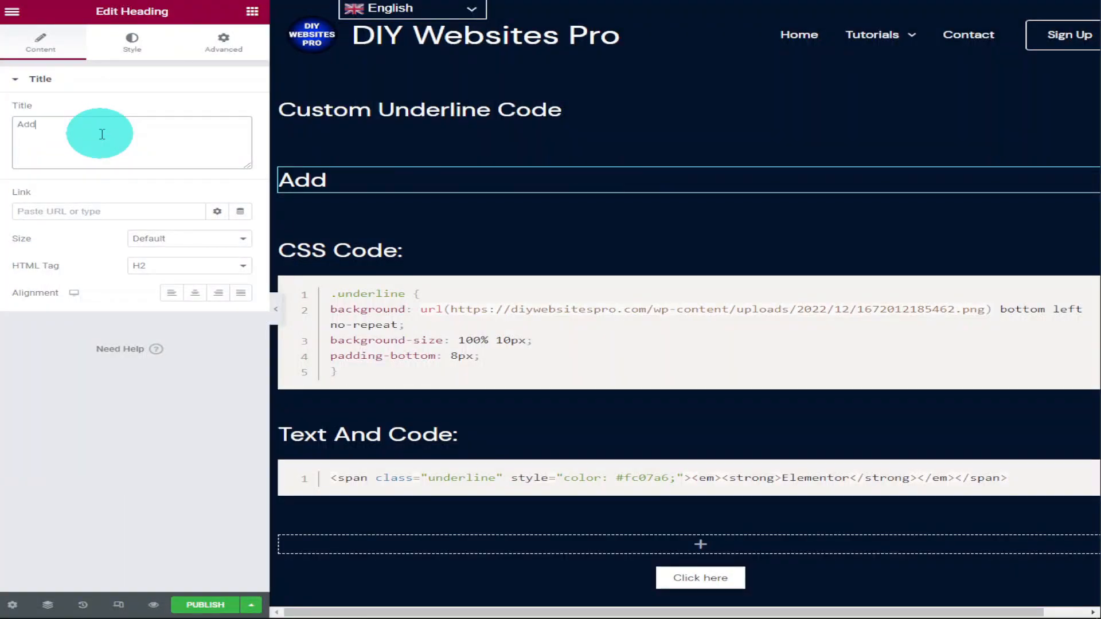
{"action": "type", "text": " an underline to"}
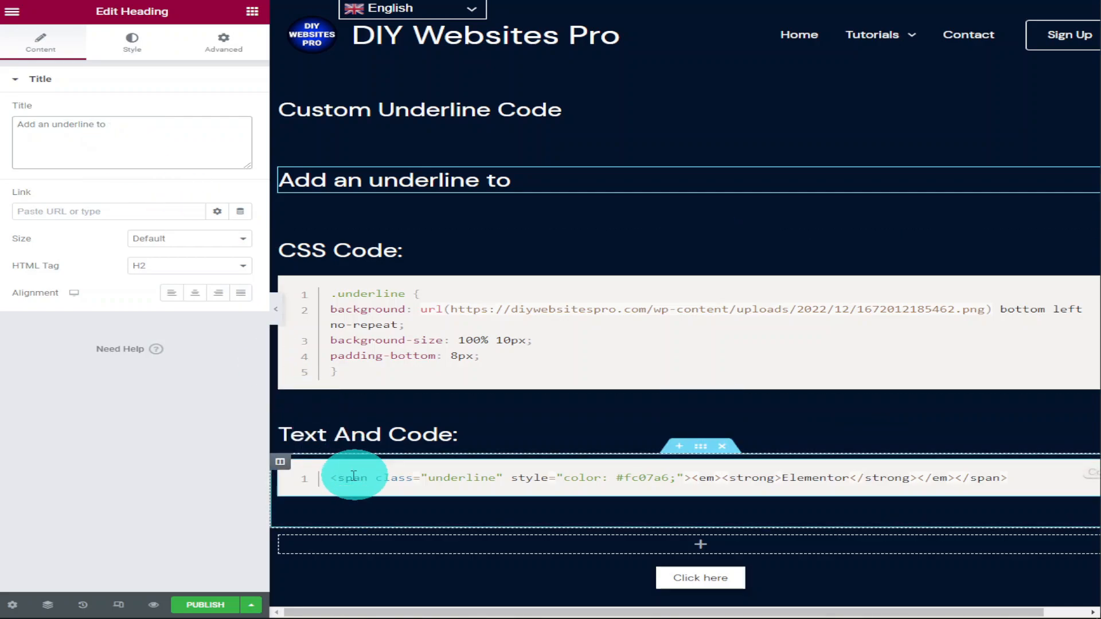
Step: Append the copied underline span snippet for "Elementor" to the heading title, followed by "Pro"
{"action": "right_click", "coordinate": [152, 129]}
{"action": "left_click", "coordinate": [226, 225]}
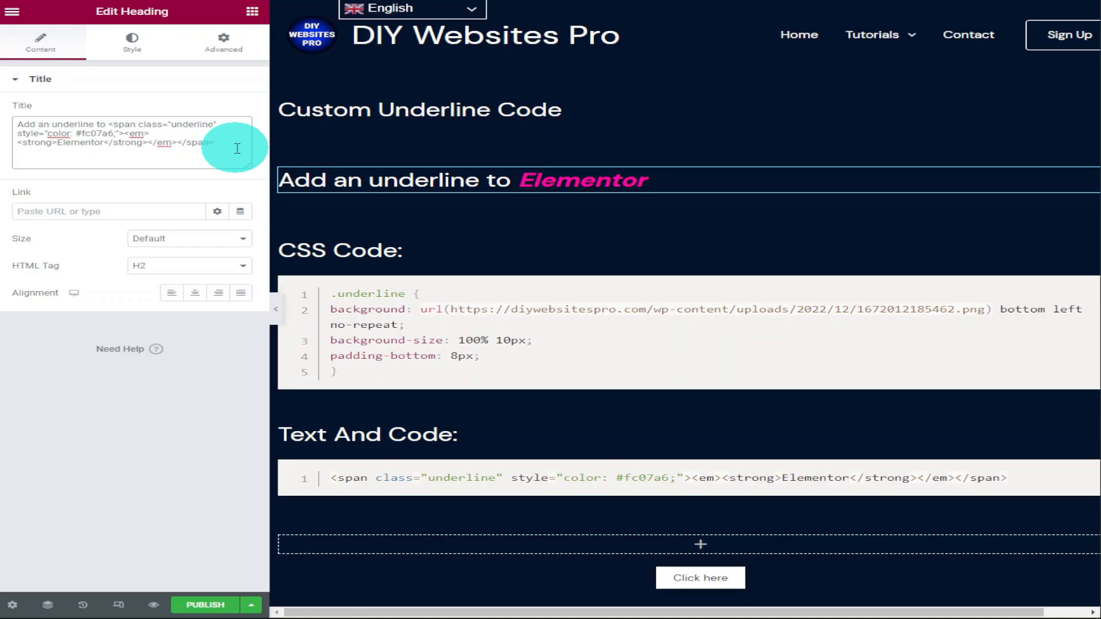
{"action": "type", "text": "Pro"}
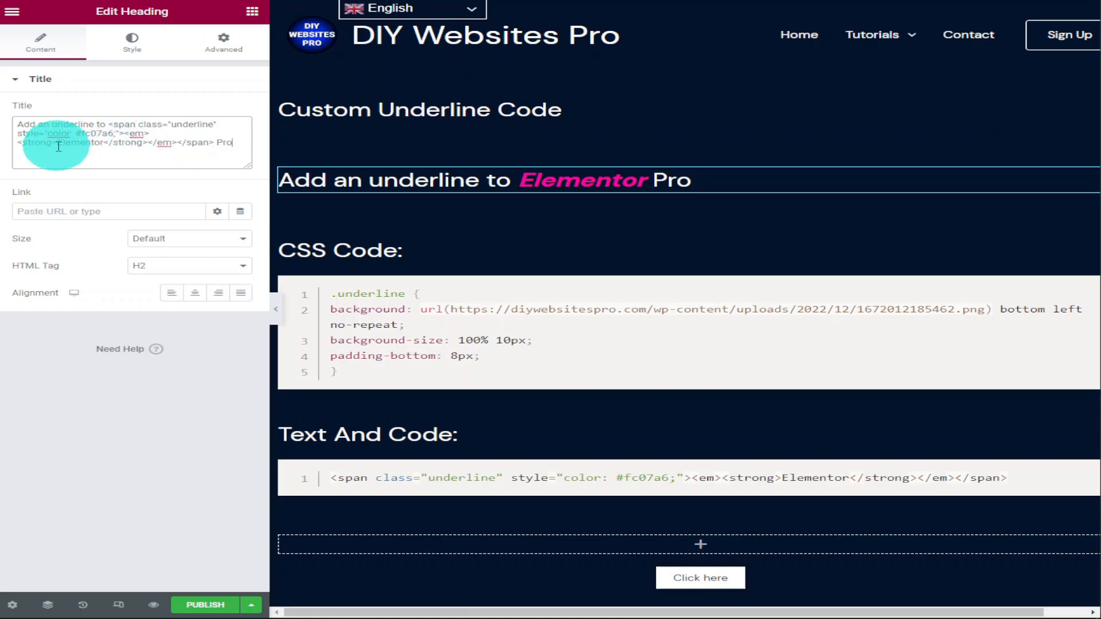
Step: Try "hi" as the highlighted word in the heading's span, and restore it to "Elementor"
{"action": "double_click", "coordinate": [93, 147]}
{"action": "type", "text": "hi"}
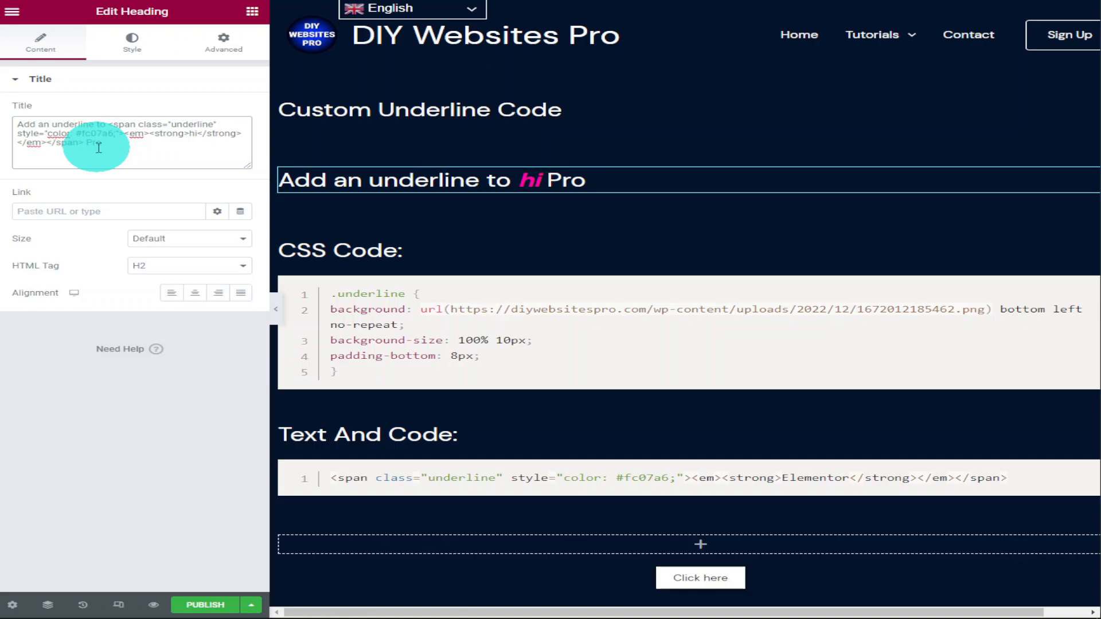
{"action": "key", "text": "BackSpace"}
{"action": "key", "text": "BackSpace"}
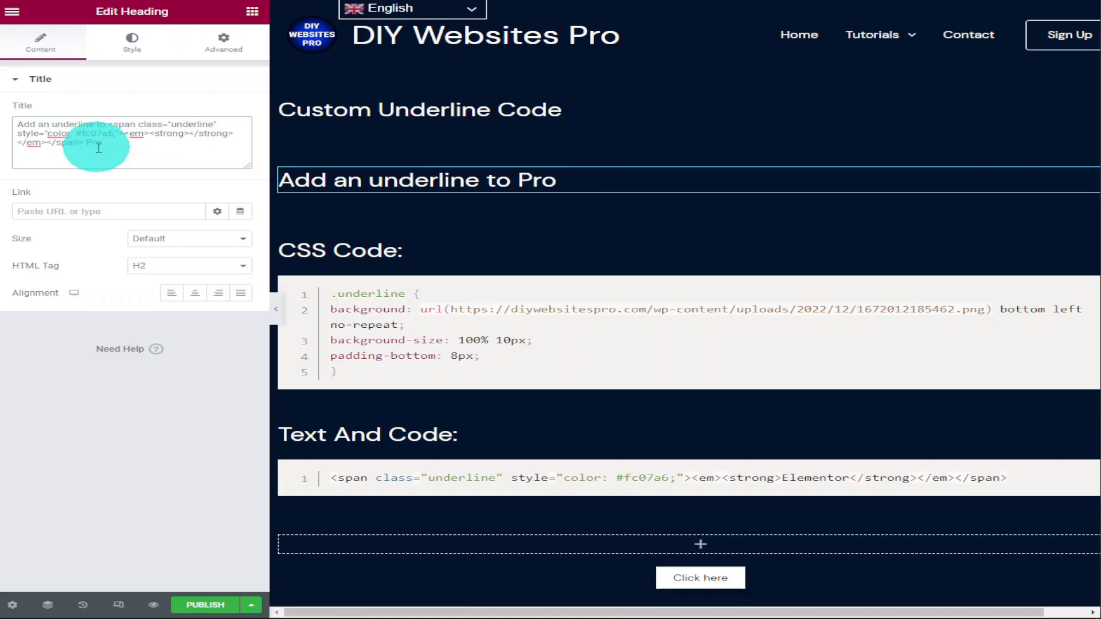
{"action": "type", "text": "Elemen"}
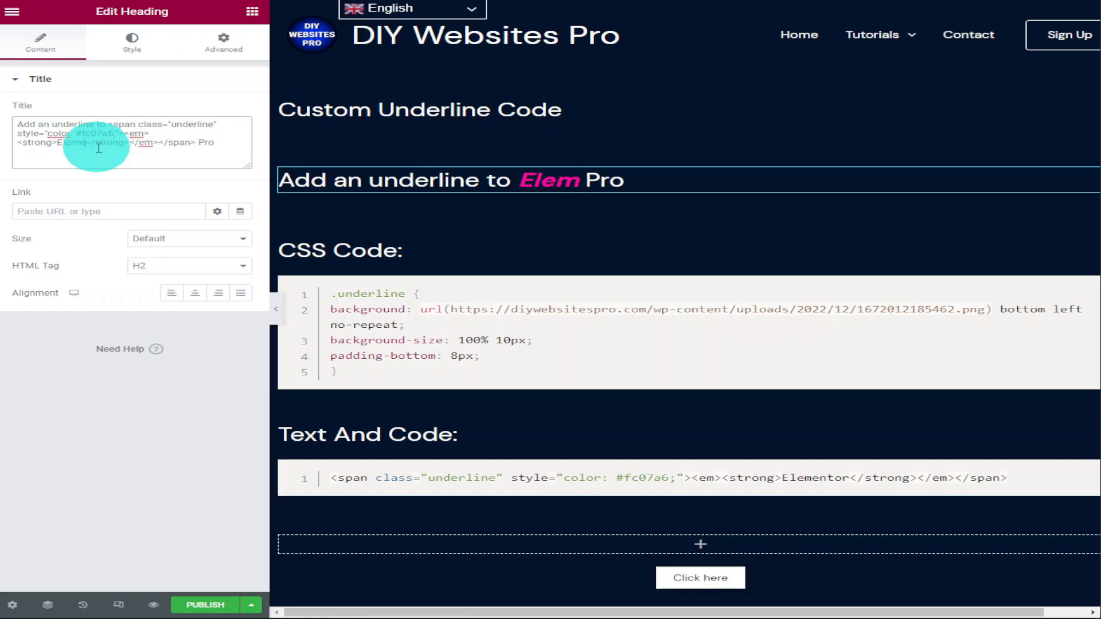
{"action": "type", "text": "tor"}
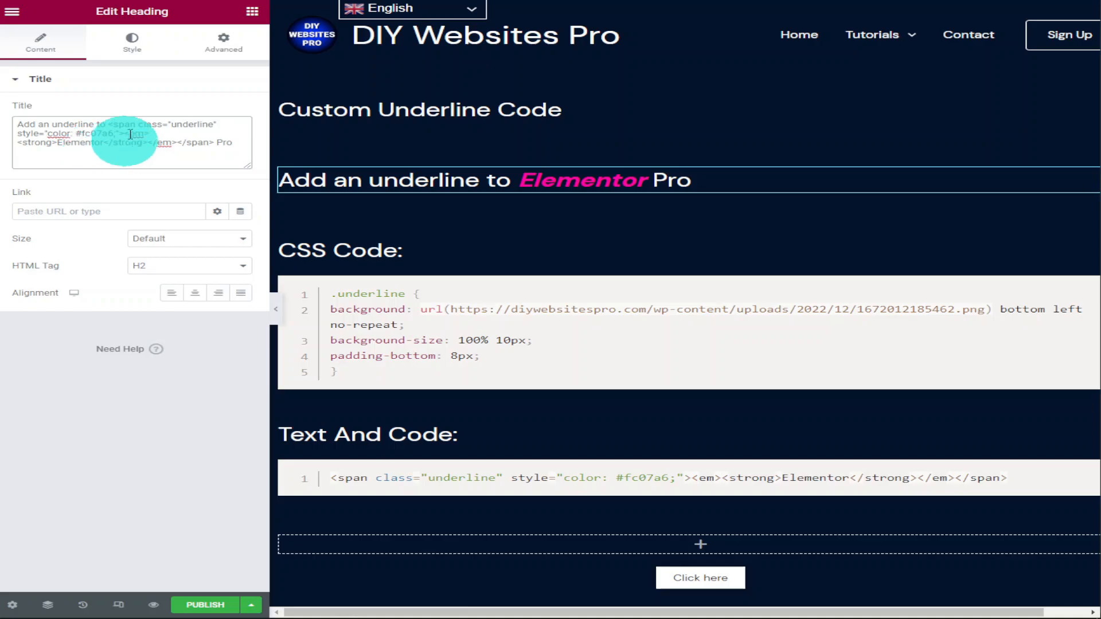
Step: Add a Text Editor widget below the new heading and replace its placeholder text with "Dont Forget To Sign Up To"
{"action": "left_click", "coordinate": [248, 12]}
{"action": "left_click_drag", "start_coordinate": [200, 240], "coordinate": [295, 222]}
{"action": "triple_click", "coordinate": [137, 230]}
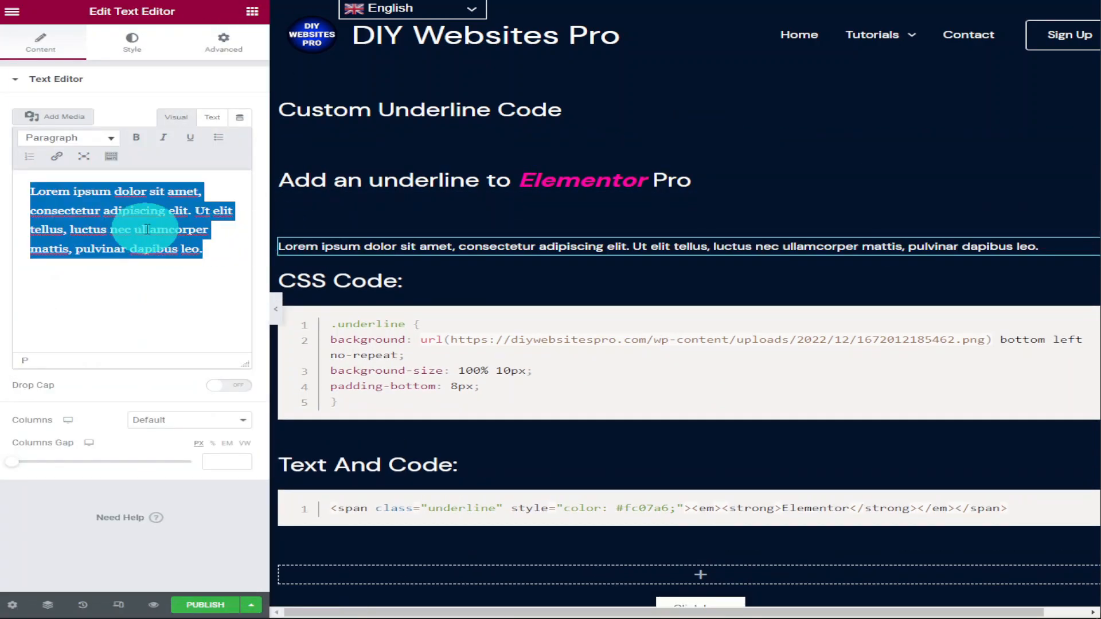
{"action": "type", "text": "Dont For"}
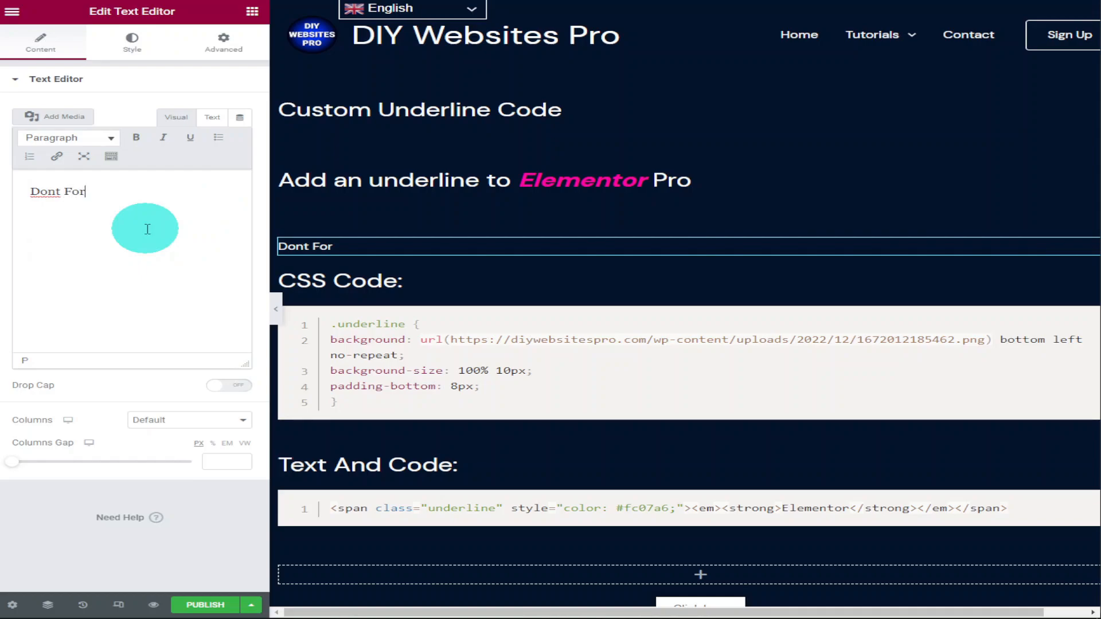
{"action": "type", "text": "get To Sign U"}
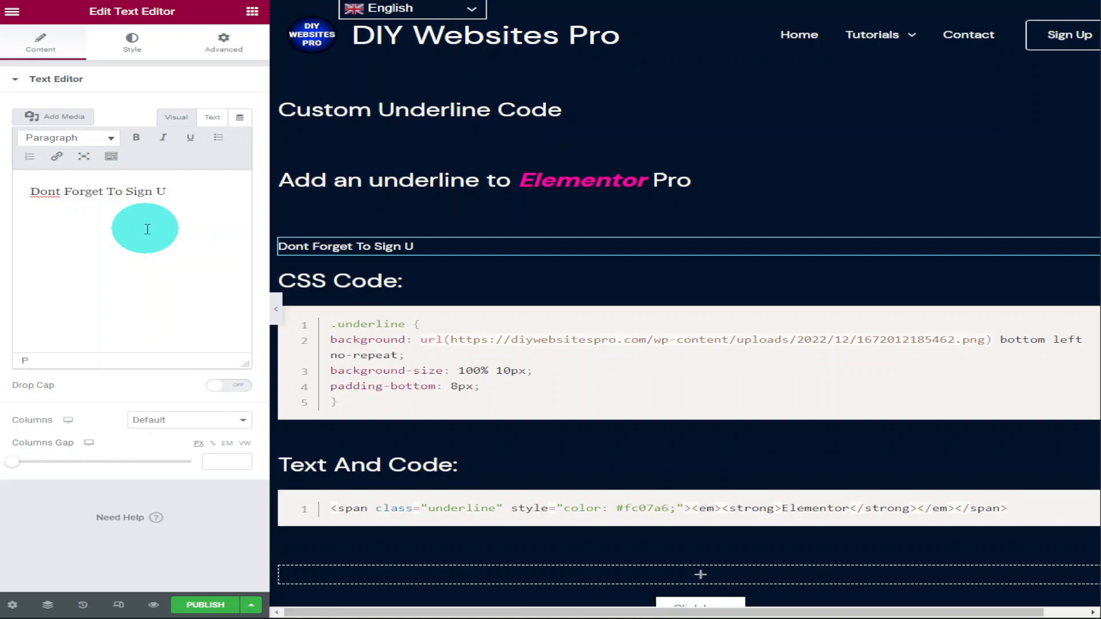
{"action": "type", "text": "p To"}
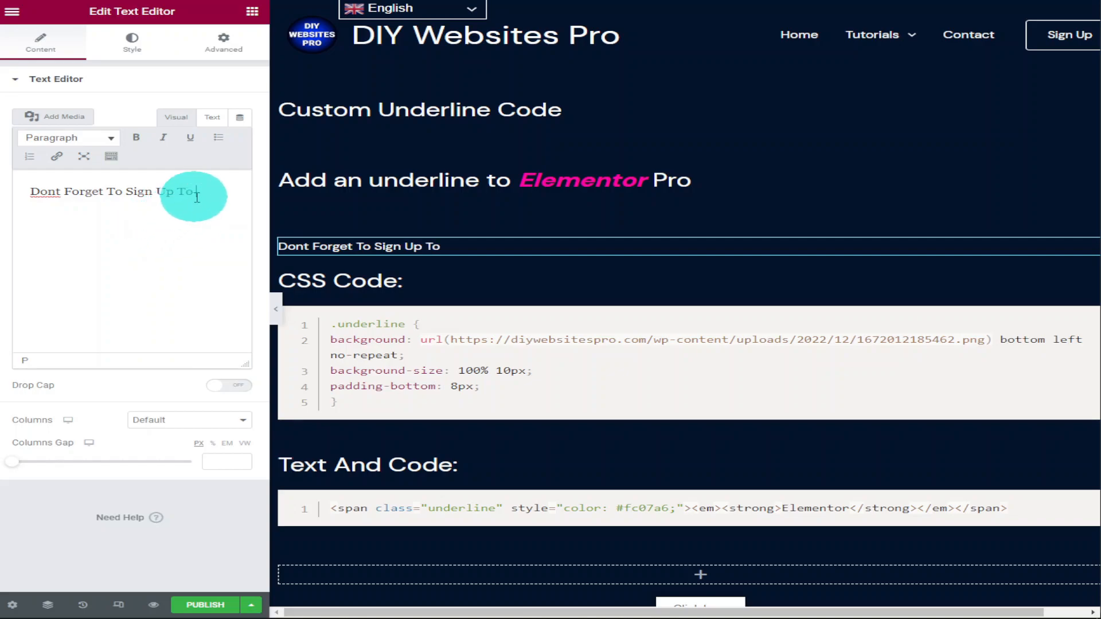
Step: Paste the underline span snippet for "Elementor" at the end of the text widget's HTML source and render it on the page
{"action": "left_click", "coordinate": [212, 117]}
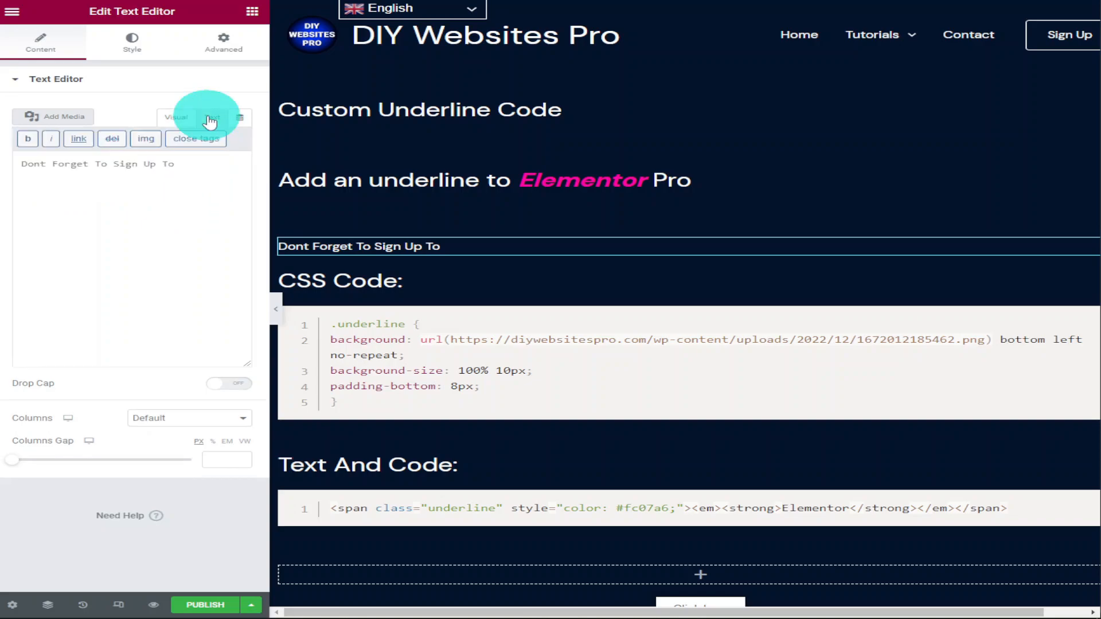
{"action": "left_click", "coordinate": [198, 169]}
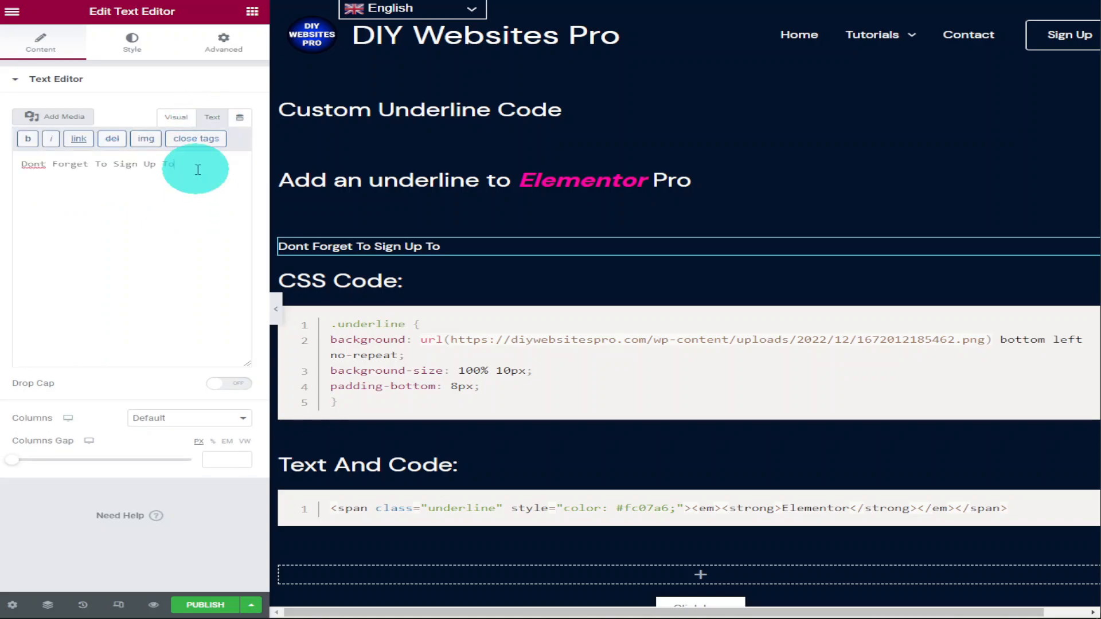
{"action": "right_click", "coordinate": [197, 166]}
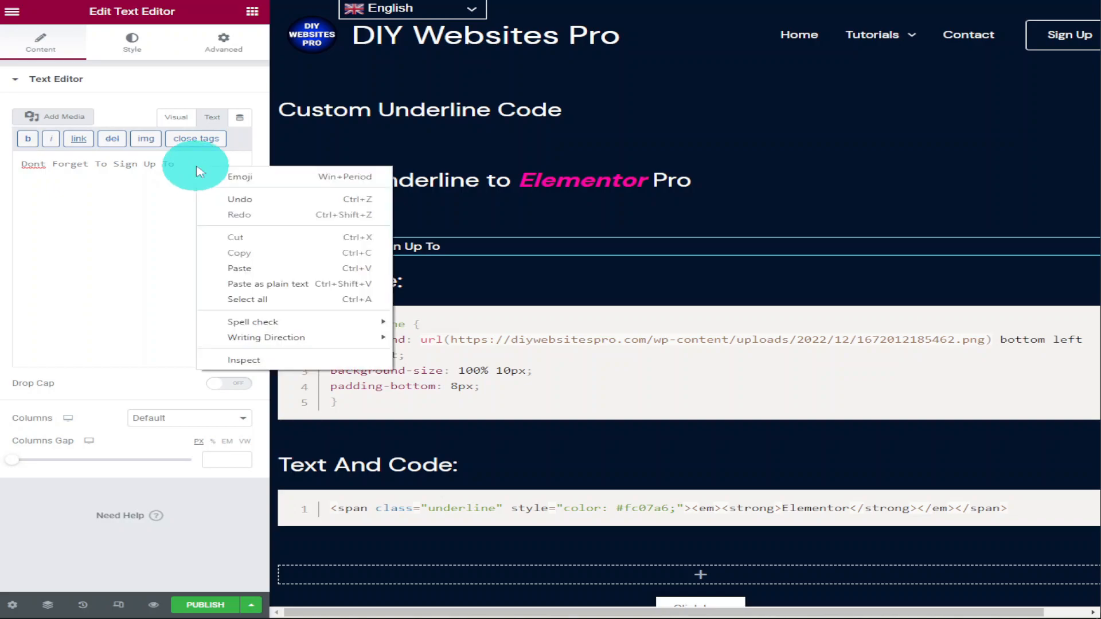
{"action": "left_click", "coordinate": [241, 267]}
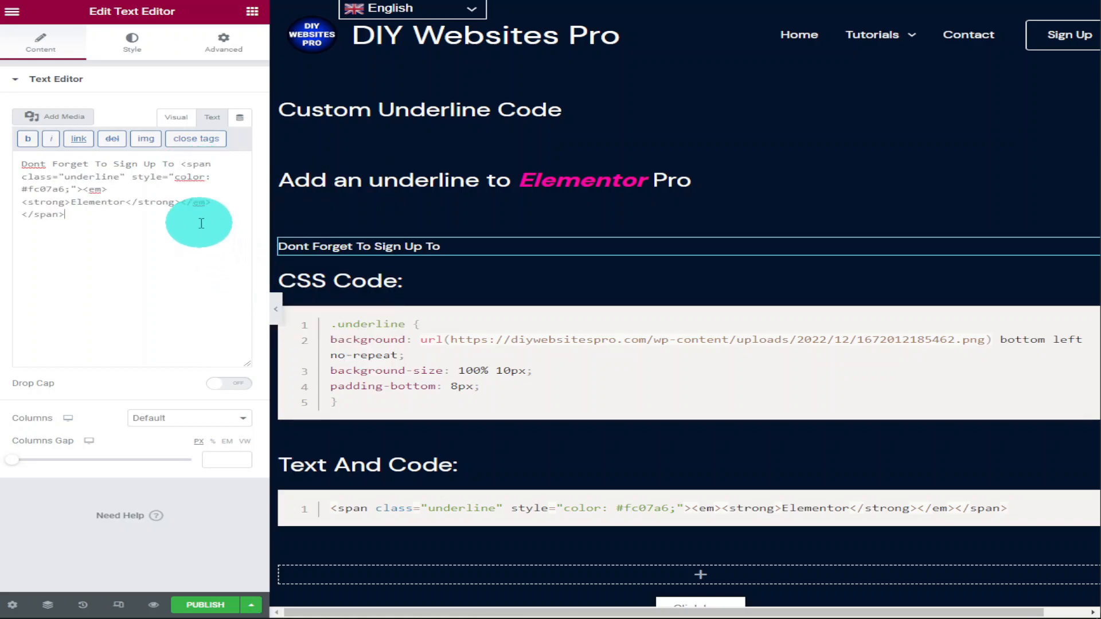
{"action": "left_click", "coordinate": [178, 118]}
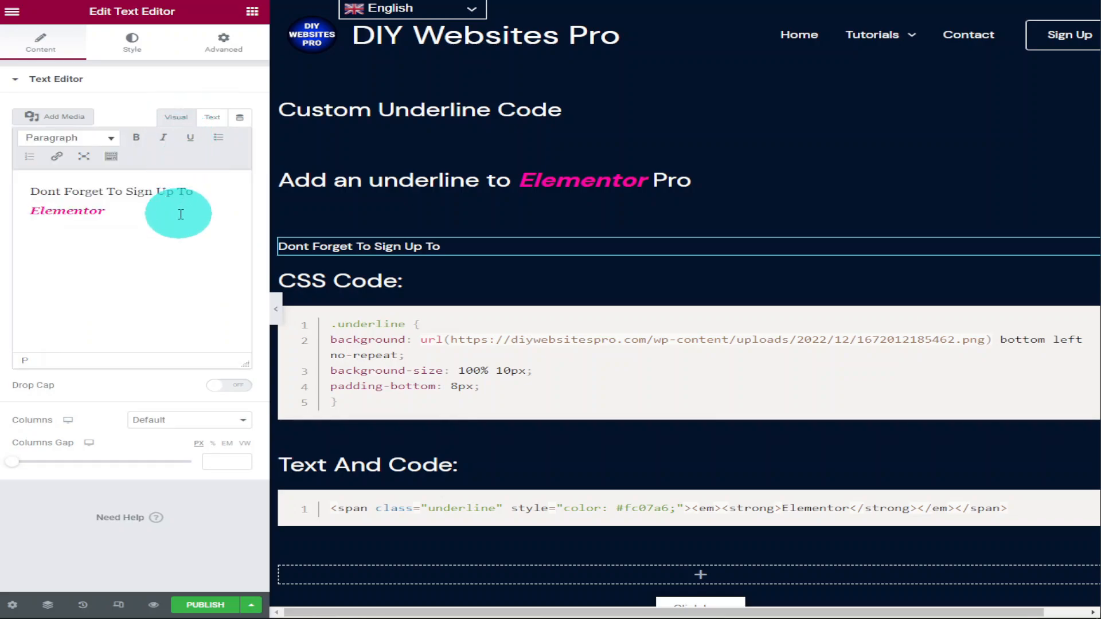
{"action": "left_click", "coordinate": [358, 251]}
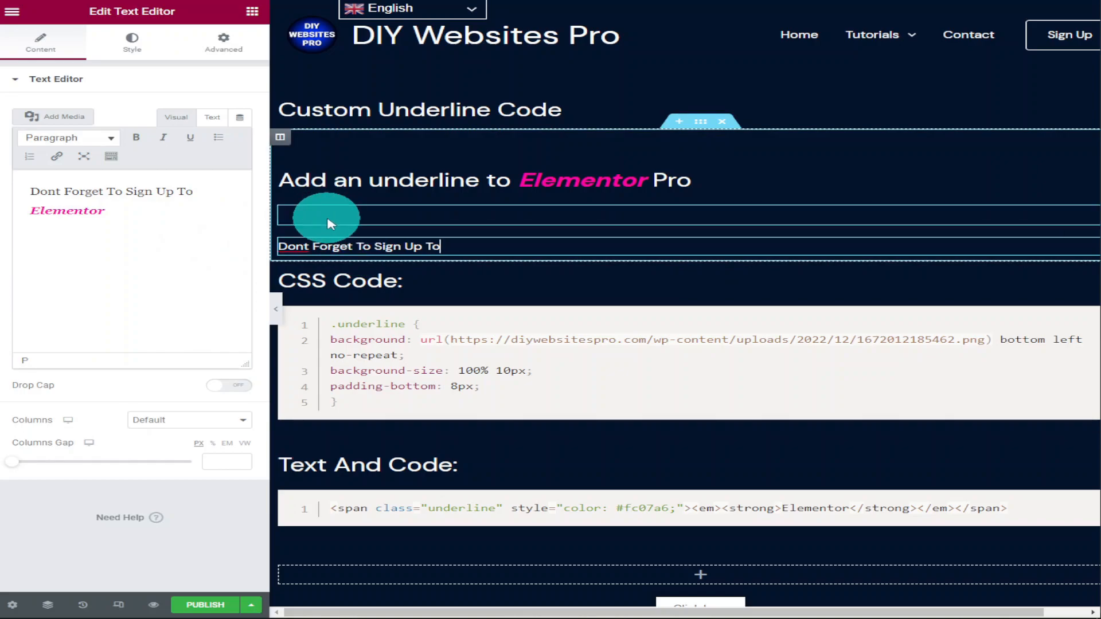
{"action": "left_click", "coordinate": [331, 224]}
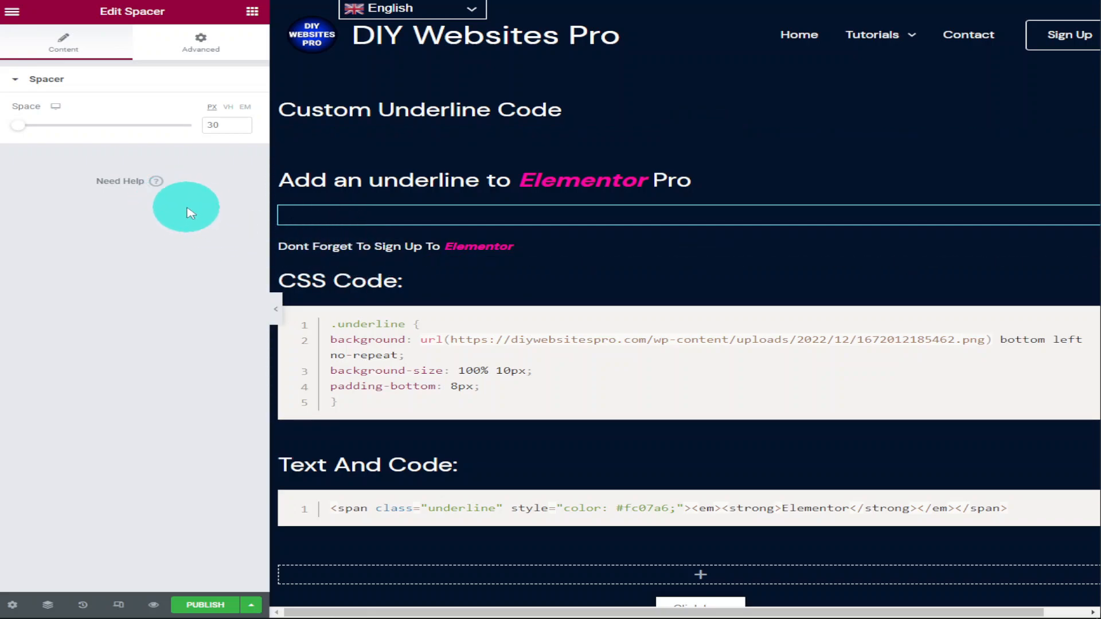
Step: Copy the entire .underline CSS rule from the code block under the CSS Code heading
{"action": "left_click", "coordinate": [507, 365]}
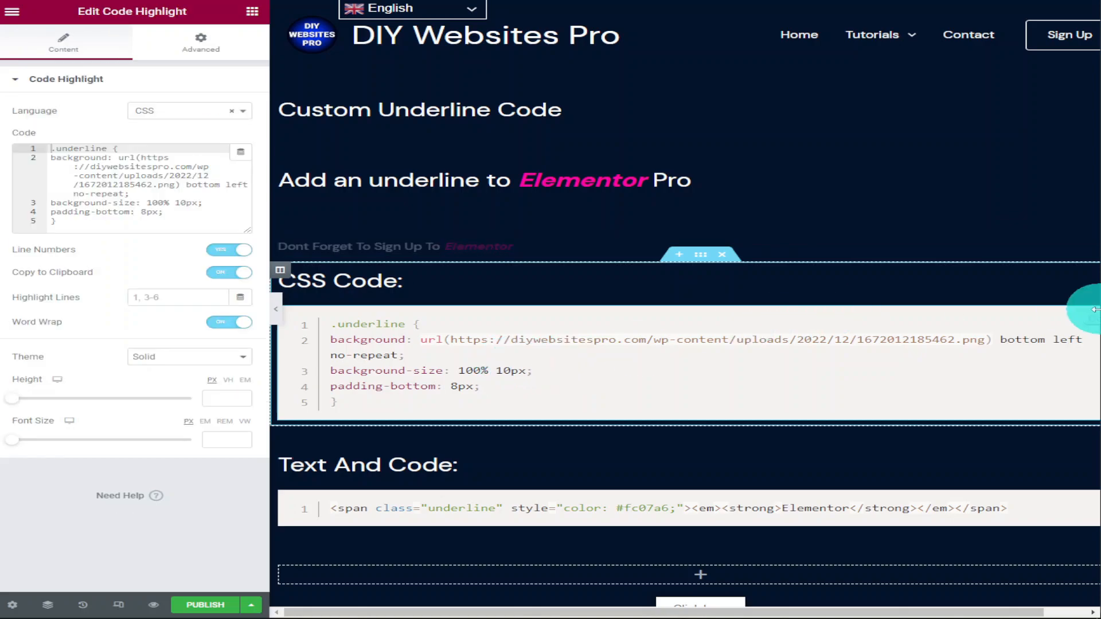
{"action": "left_click_drag", "start_coordinate": [119, 222], "coordinate": [54, 150]}
{"action": "right_click", "coordinate": [97, 166]}
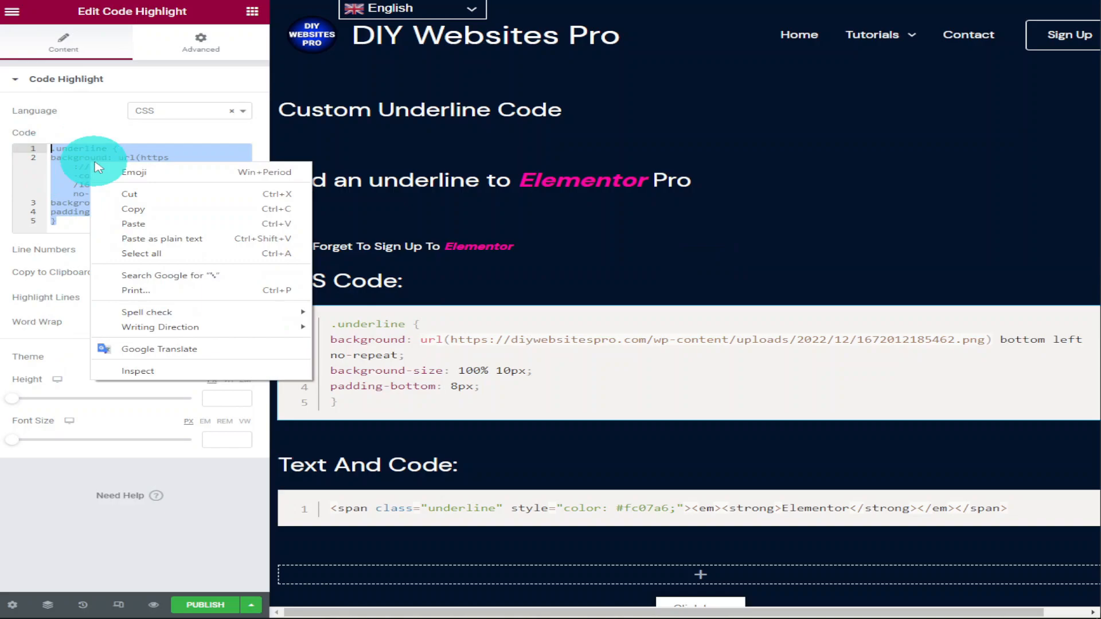
{"action": "left_click", "coordinate": [152, 208]}
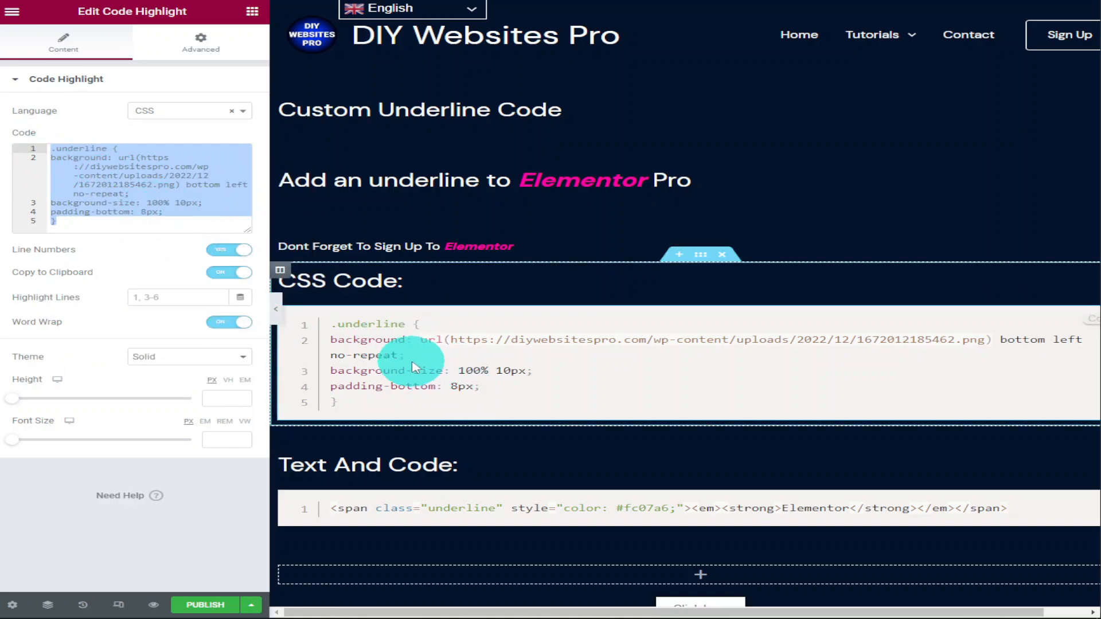
Step: Examine the Custom CSS option of the new text widget and the advanced settings of its section
{"action": "left_click", "coordinate": [386, 246]}
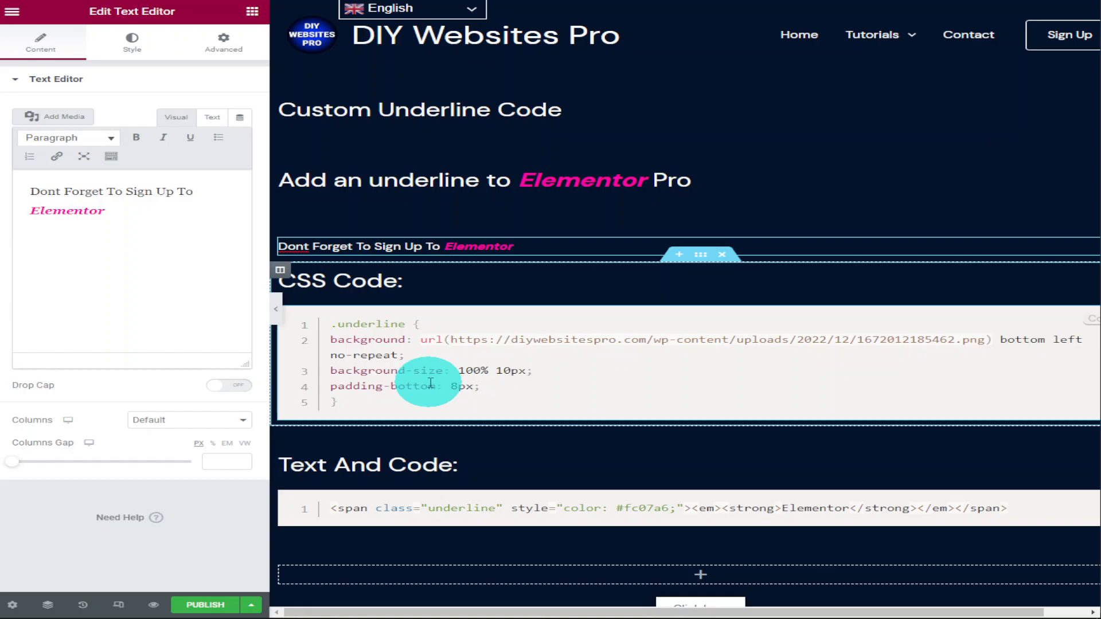
{"action": "left_click", "coordinate": [222, 54]}
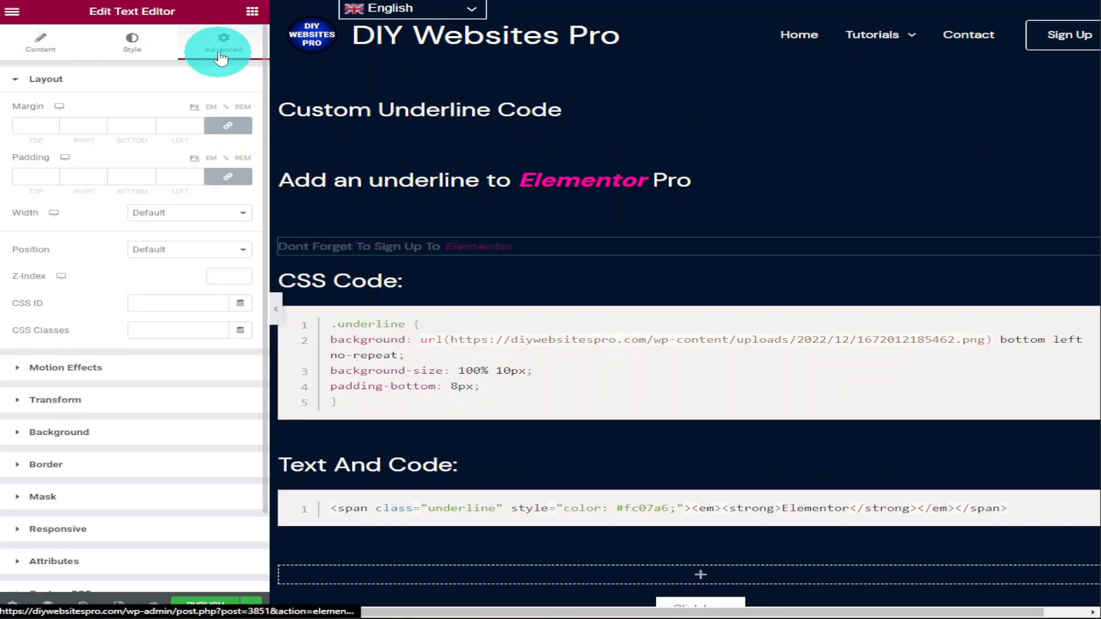
{"action": "scroll", "coordinate": [223, 221], "scroll_direction": "down", "scroll_amount": 2}
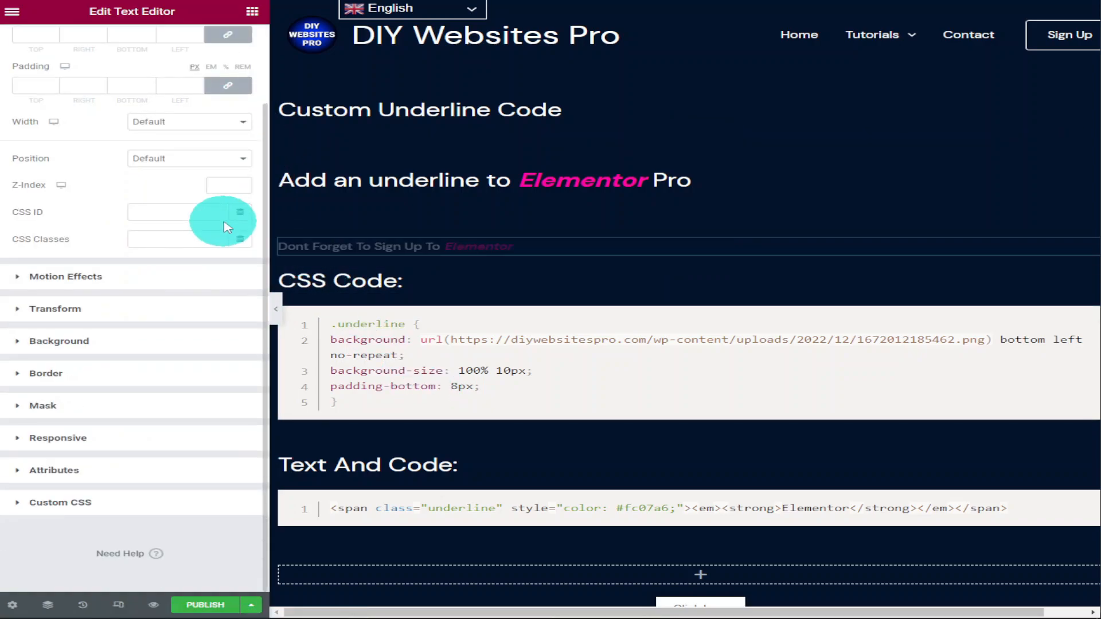
{"action": "left_click", "coordinate": [142, 503]}
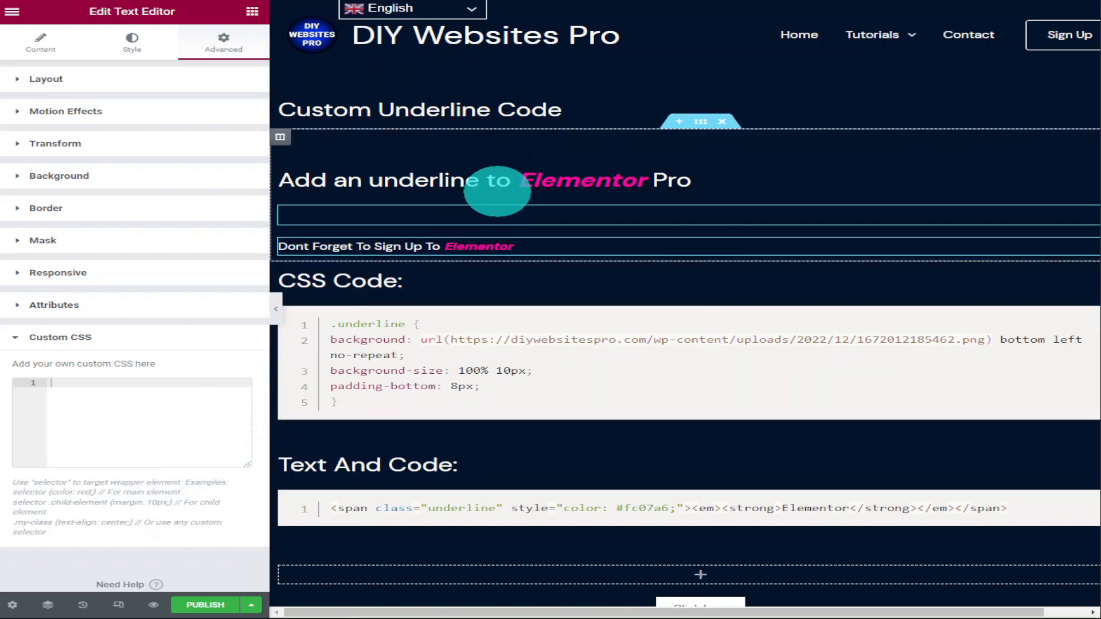
{"action": "left_click", "coordinate": [700, 121]}
{"action": "left_click", "coordinate": [226, 46]}
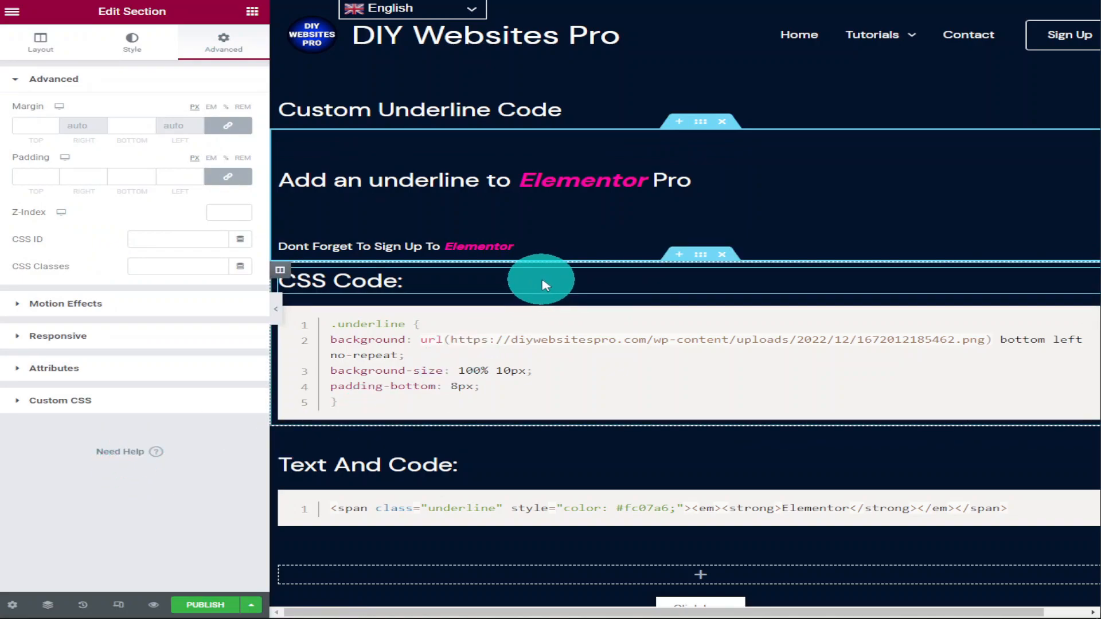
Step: Paste the copied .underline rule into the page-level custom CSS in the page settings
{"action": "left_click", "coordinate": [12, 605]}
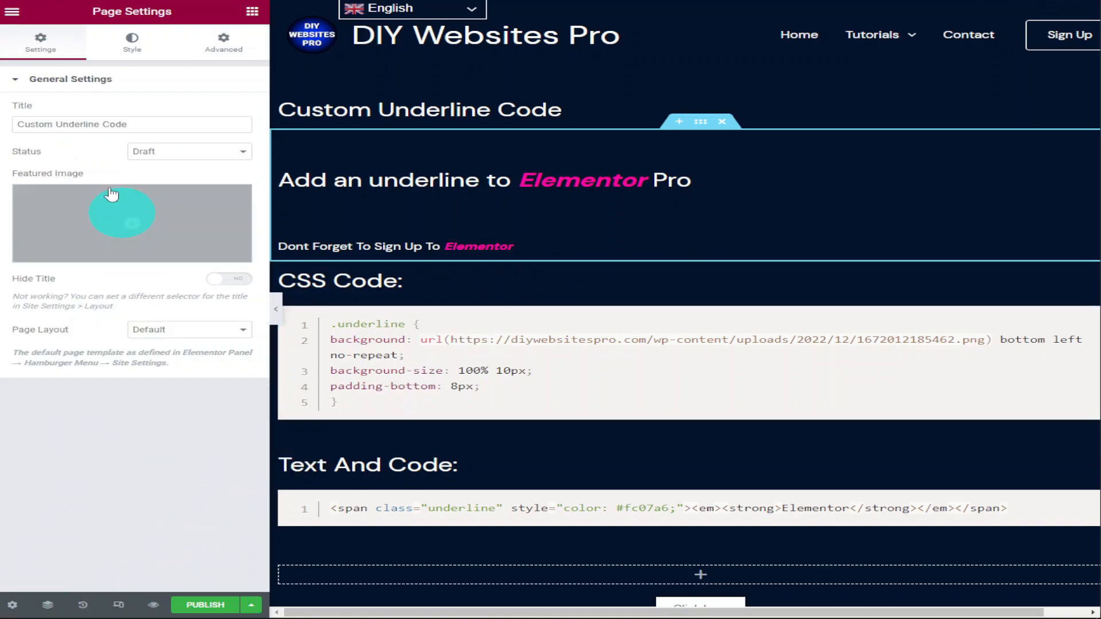
{"action": "left_click", "coordinate": [218, 43]}
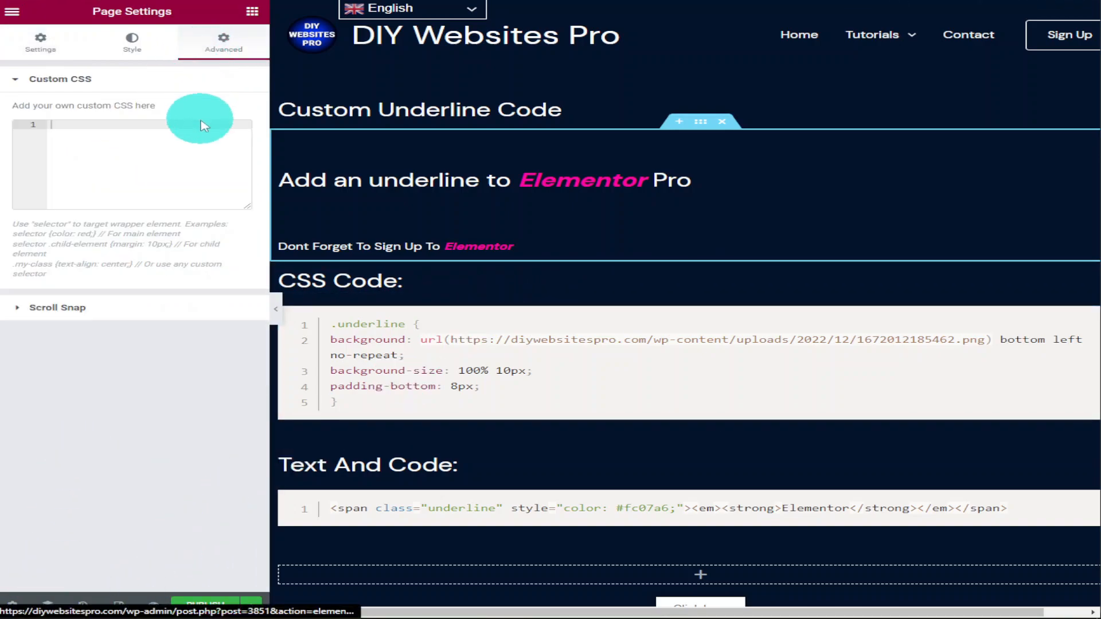
{"action": "right_click", "coordinate": [116, 128]}
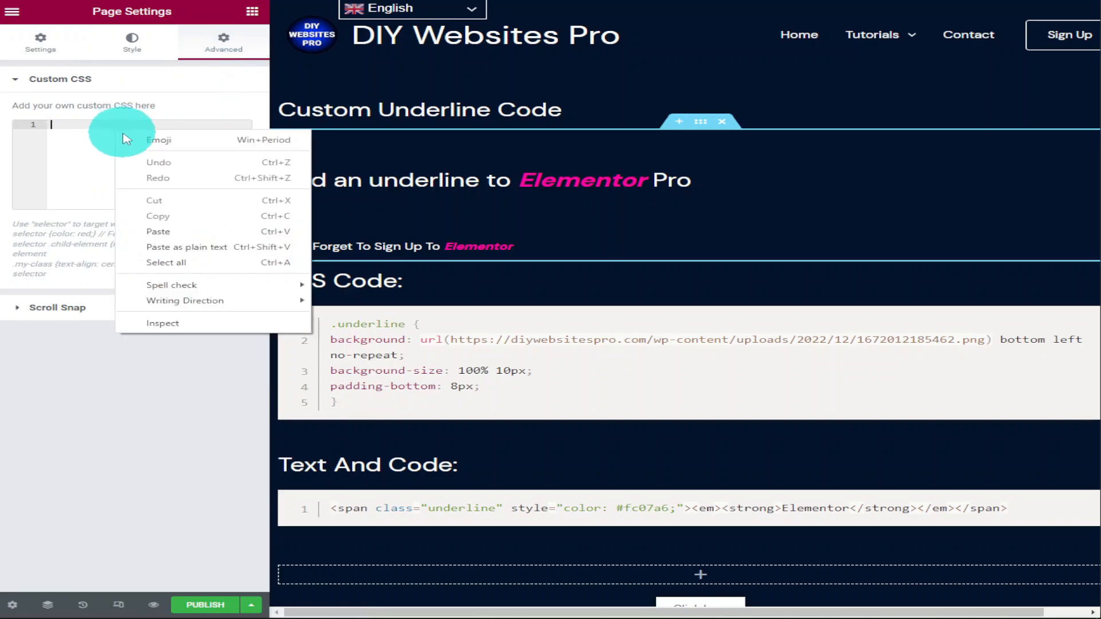
{"action": "left_click", "coordinate": [168, 233]}
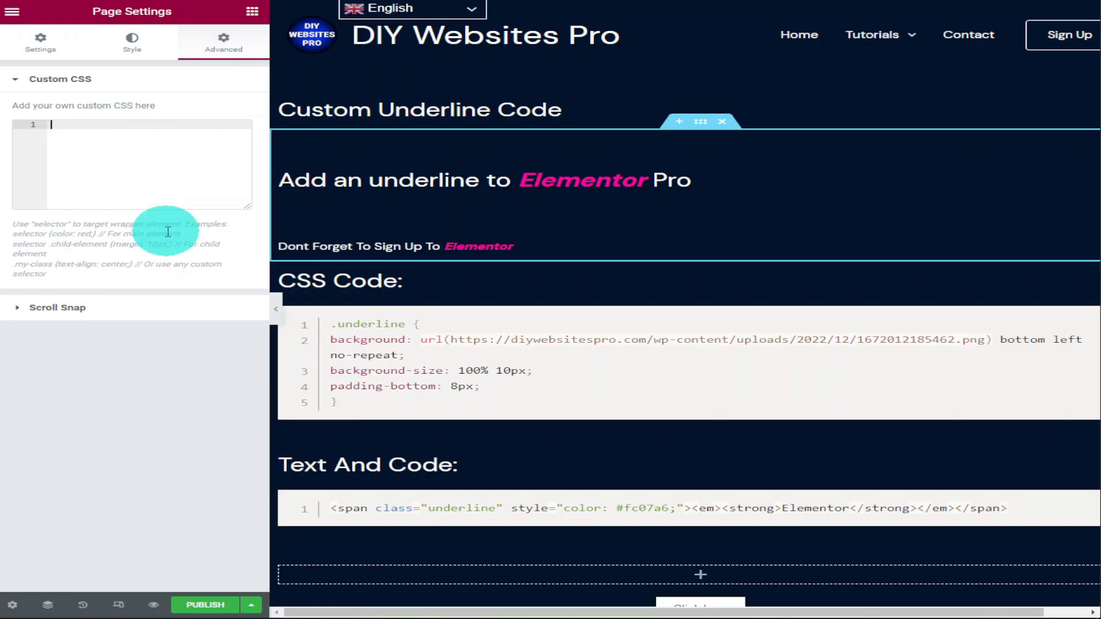